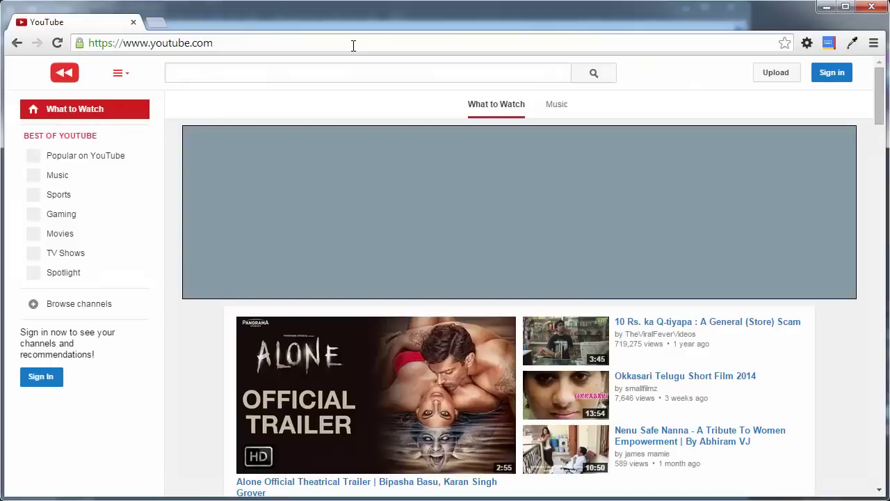
# Sign in to YouTube with the first saved Google account by entering the account password
pyautogui.click(834, 75)
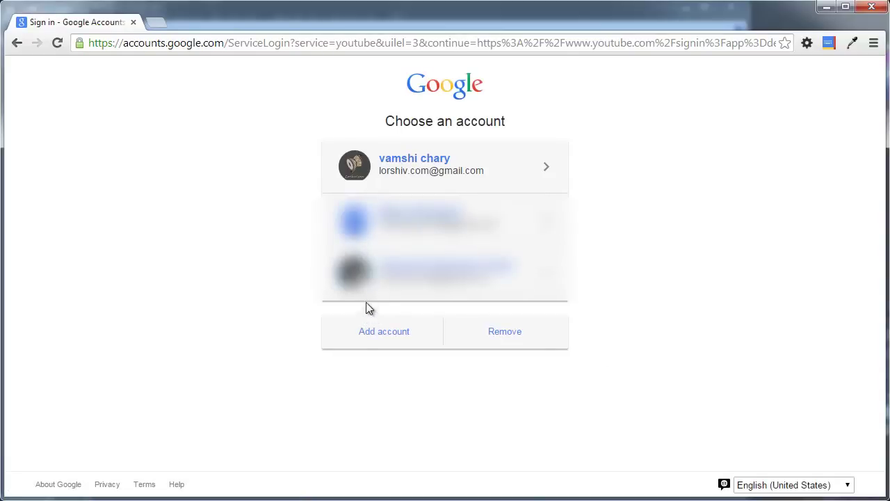
pyautogui.click(432, 167)
pyautogui.write('•')
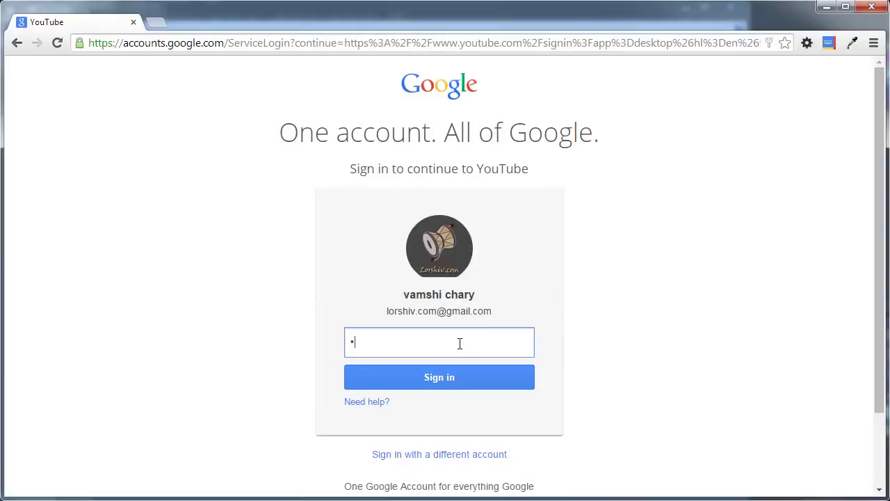
pyautogui.press('BackSpace')
pyautogui.write('•••••••••••')
pyautogui.click(443, 376)
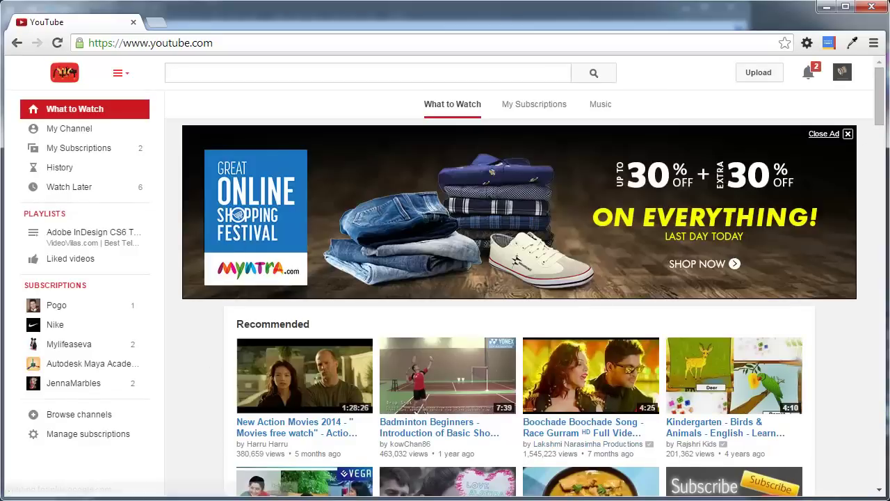
# Upload the video file "teeth tip" from the teeth tip folder
pyautogui.click(758, 85)
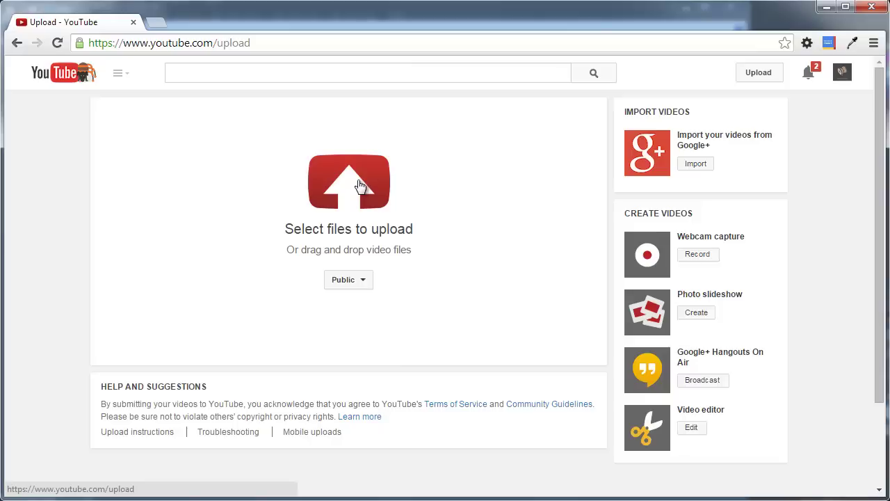
pyautogui.click(358, 188)
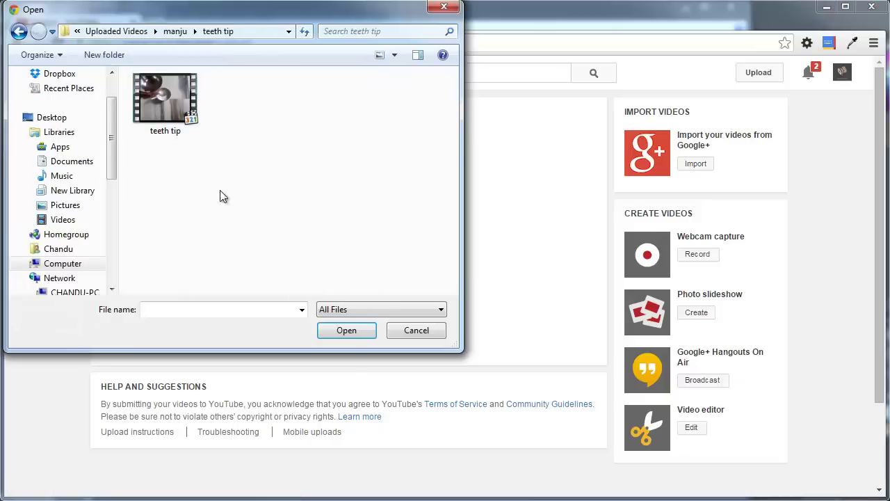
pyautogui.click(190, 108)
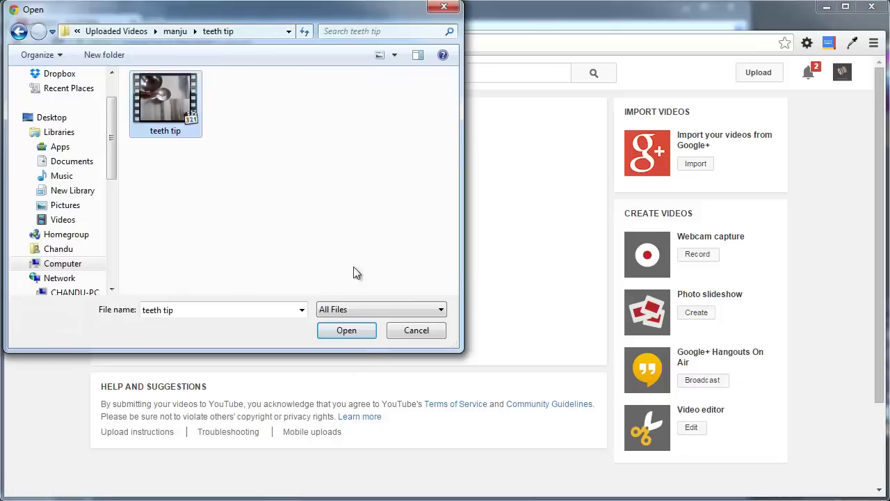
pyautogui.click(355, 332)
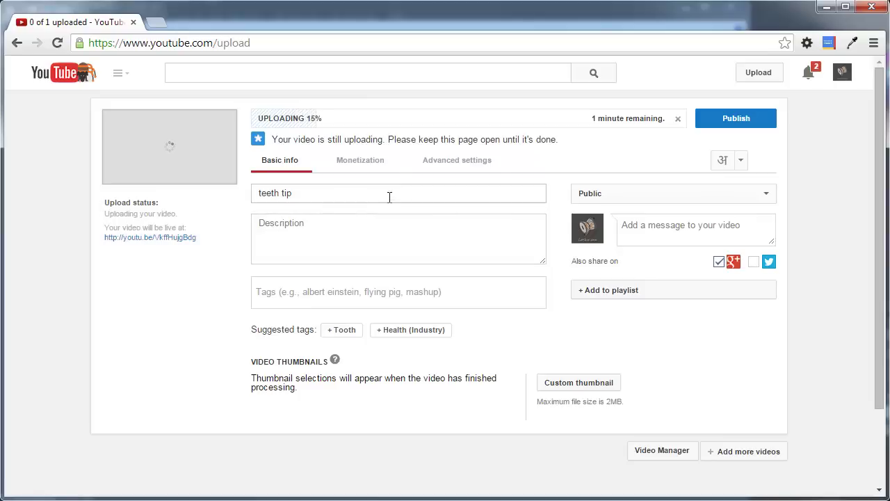
# Replace the video title with "how to get whiten your teeth", copied from the WordPad notes
pyautogui.click(361, 198)
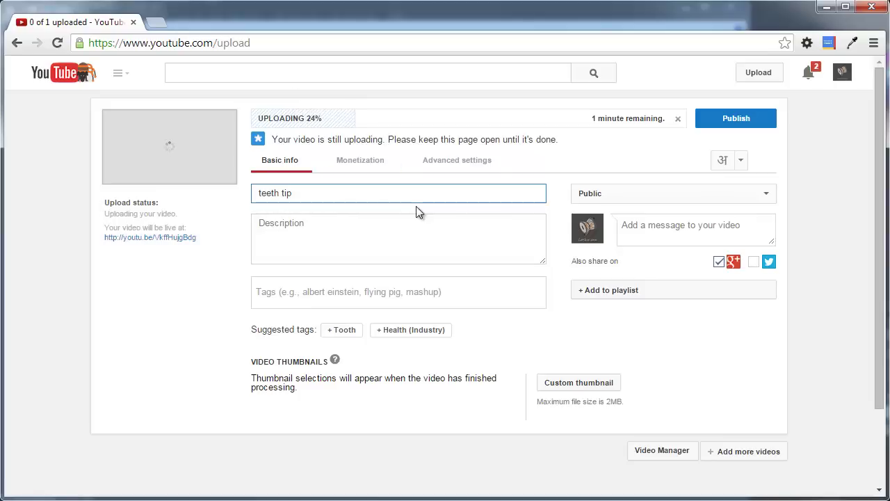
pyautogui.click(362, 239)
pyautogui.click(454, 303)
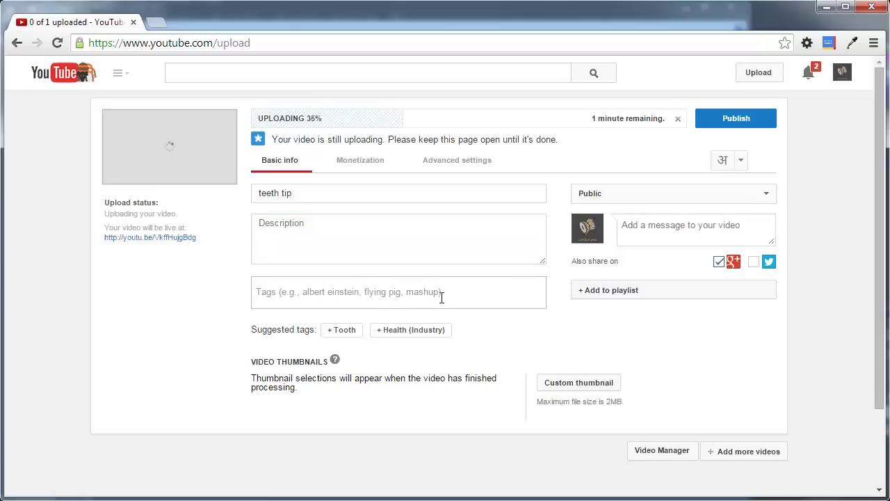
pyautogui.doubleClick(340, 193)
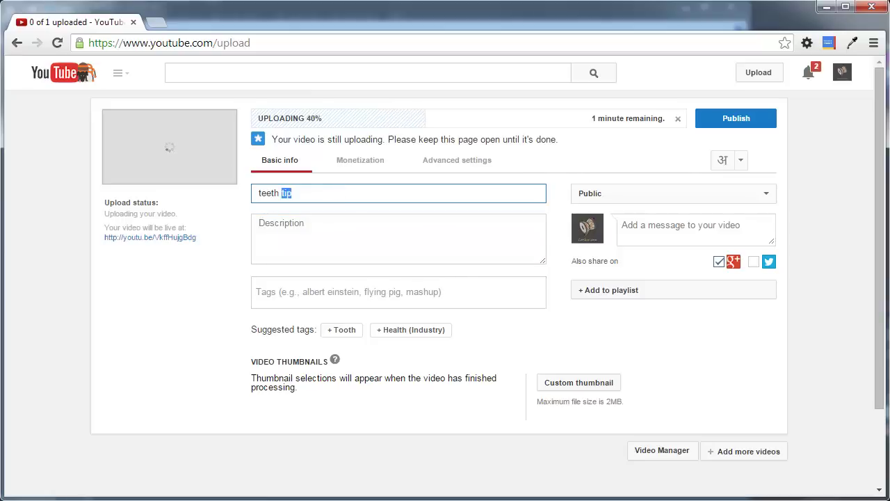
pyautogui.hotkey('alt', 'Tab')
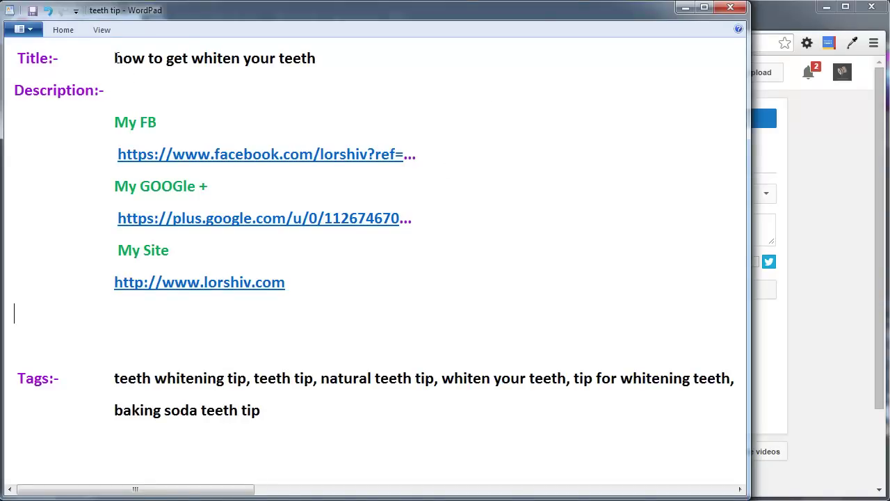
pyautogui.moveTo(116, 59); pyautogui.dragTo(300, 62)
pyautogui.hotkey('ctrl', 'c')
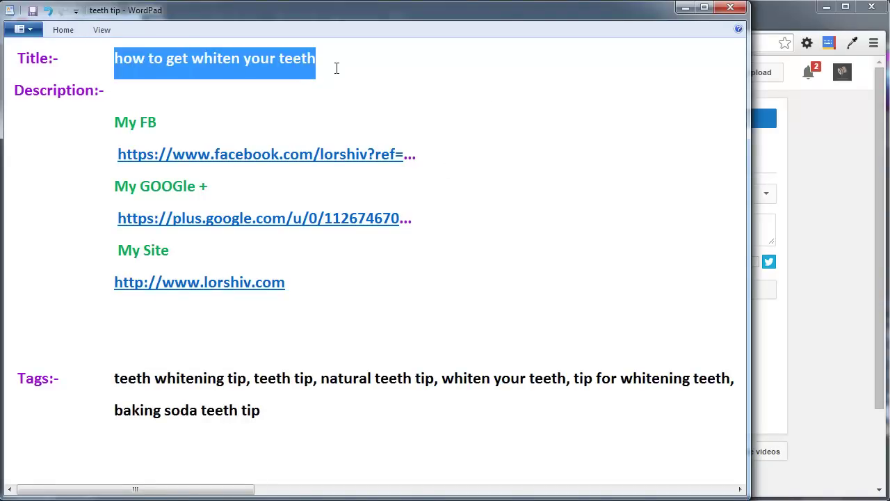
pyautogui.hotkey('alt', 'Tab')
pyautogui.tripleClick(405, 192)
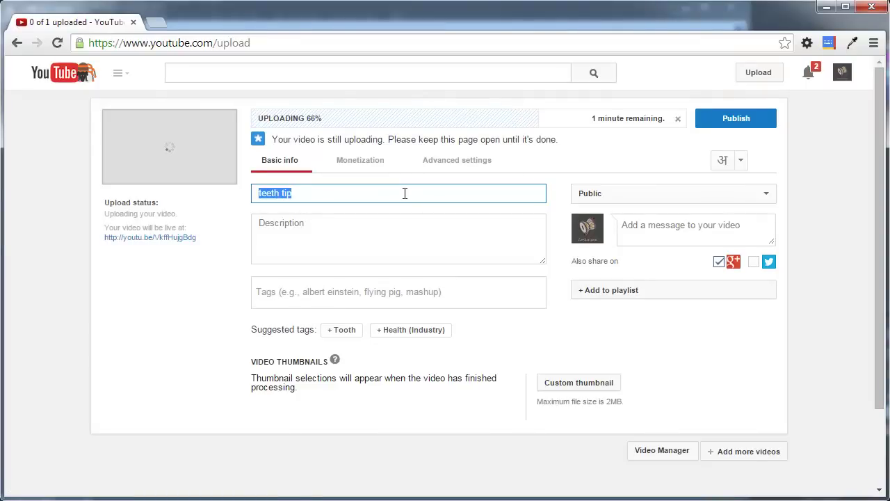
pyautogui.hotkey('ctrl', 'v')
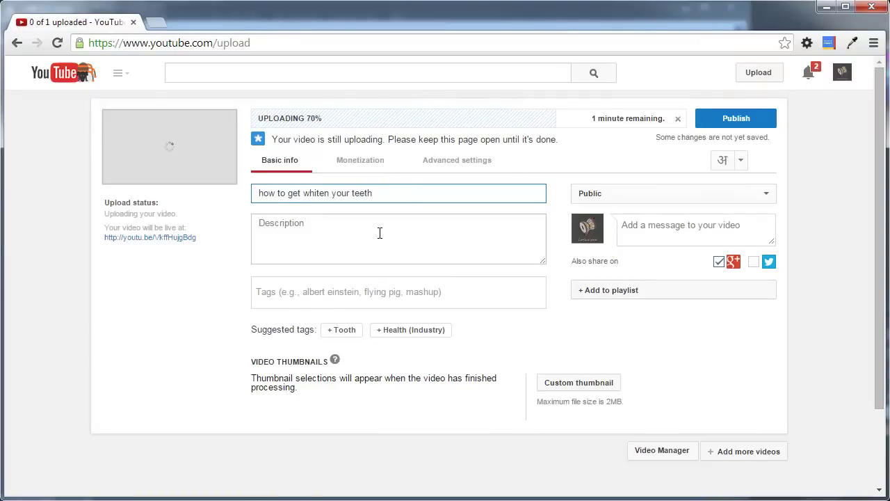
# Fill the video description with the My FB, My GOOGle + and My Site links copied from the WordPad notes
pyautogui.click(380, 233)
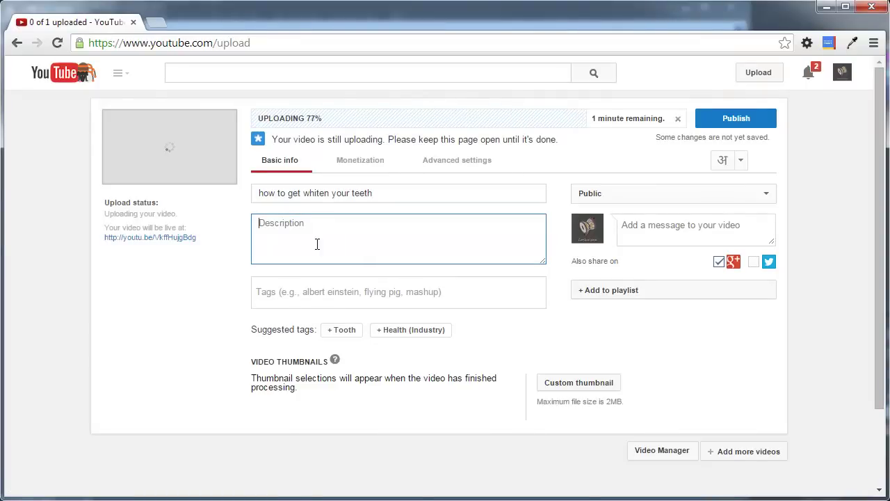
pyautogui.hotkey('alt', 'Tab')
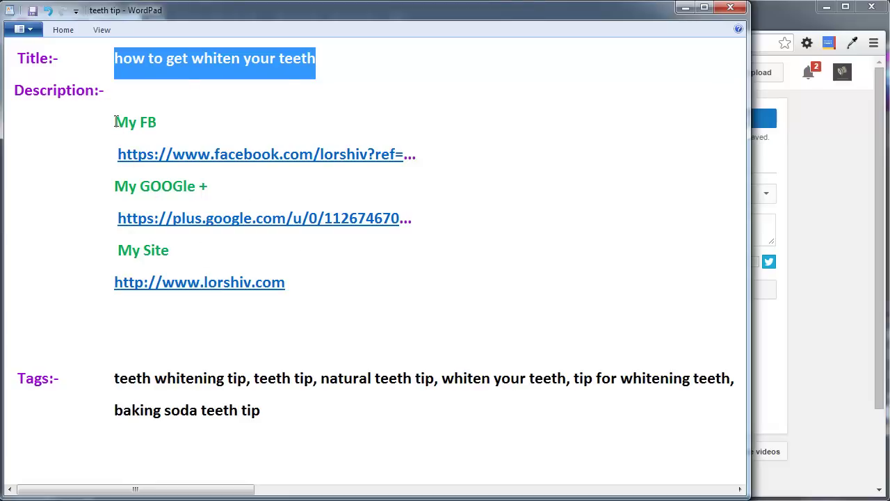
pyautogui.moveTo(115, 121); pyautogui.dragTo(322, 286)
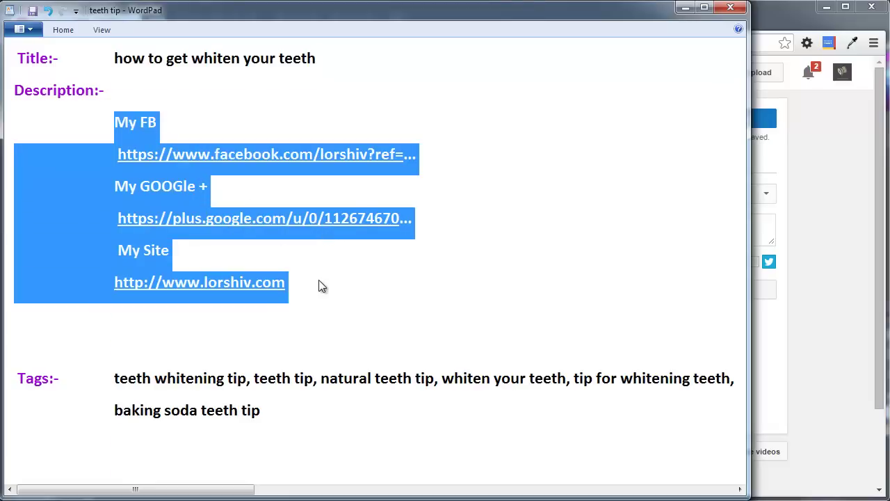
pyautogui.hotkey('alt', 'Tab')
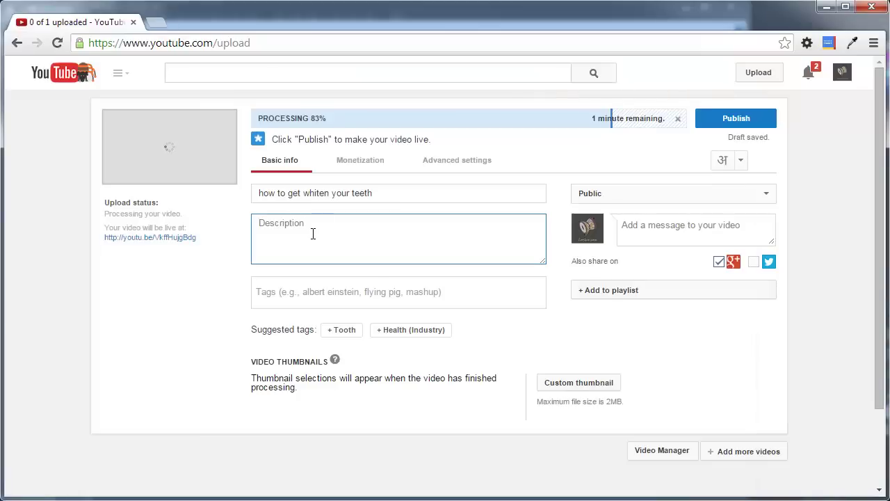
pyautogui.write('My FB \thttps://www.facebook.com/lorshiv?ref=  My GOOGle + \thttps://plus.google.com/u/0/112674670  My Site \thttp://www.lorshiv.com')
# Add the tags teeth whitening tip, teeth tip, natural teeth tip, whiten your teeth, tip for whitening teeth and baking soda teeth tip from WordPad
pyautogui.click(346, 365)
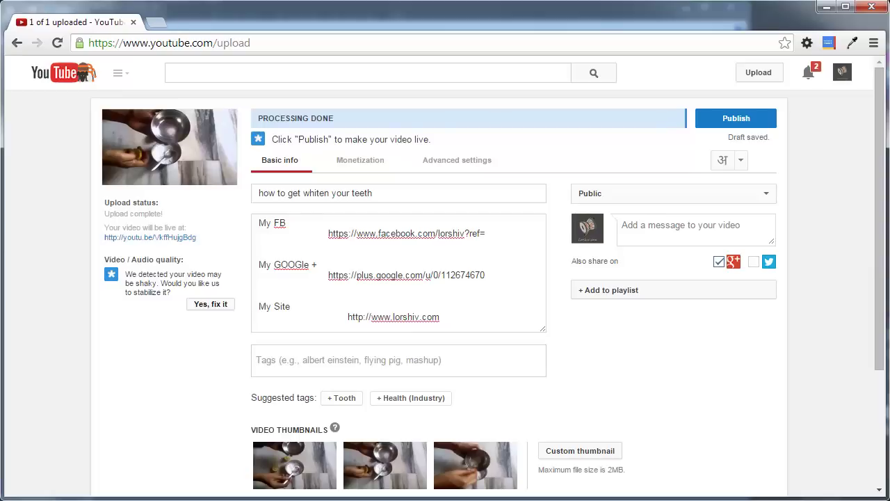
pyautogui.hotkey('alt', 'Tab')
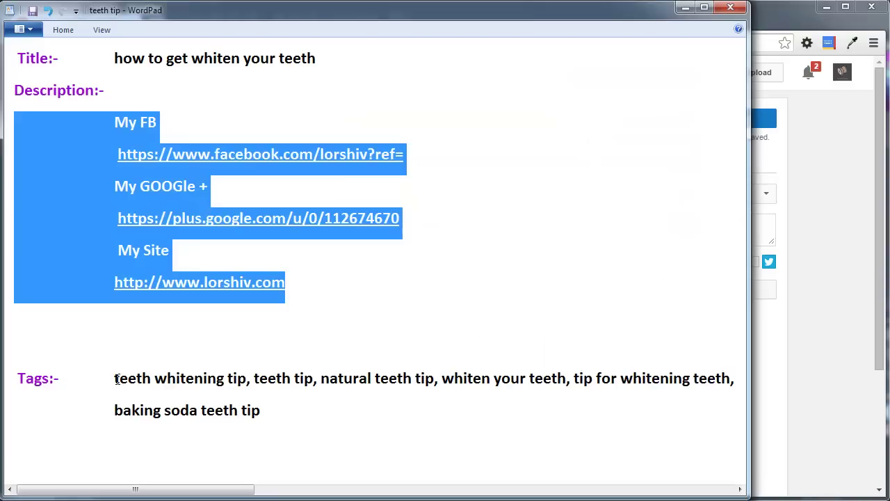
pyautogui.moveTo(114, 379); pyautogui.dragTo(262, 415)
pyautogui.hotkey('ctrl', 'c')
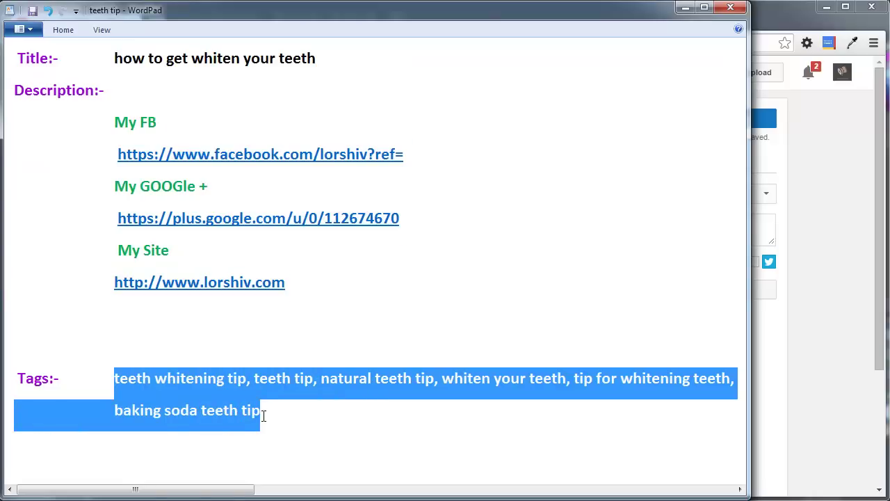
pyautogui.hotkey('alt', 'Tab')
pyautogui.click(334, 359)
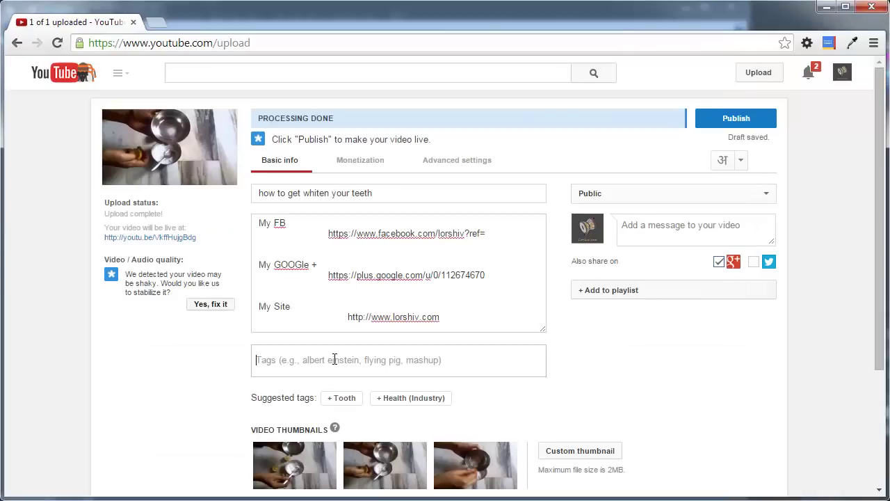
pyautogui.hotkey('ctrl', 'v')
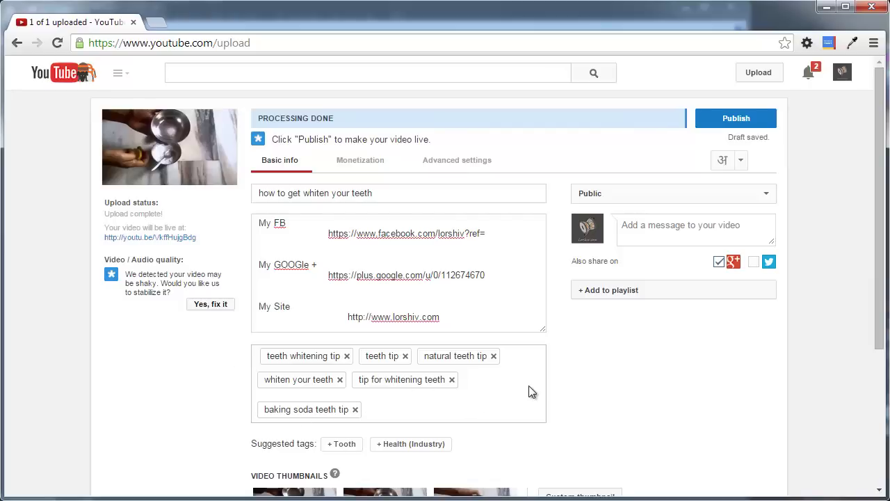
# Choose Public as the video's privacy setting
pyautogui.scroll(-1, 603, 375)
pyautogui.scroll(1, 576, 373)
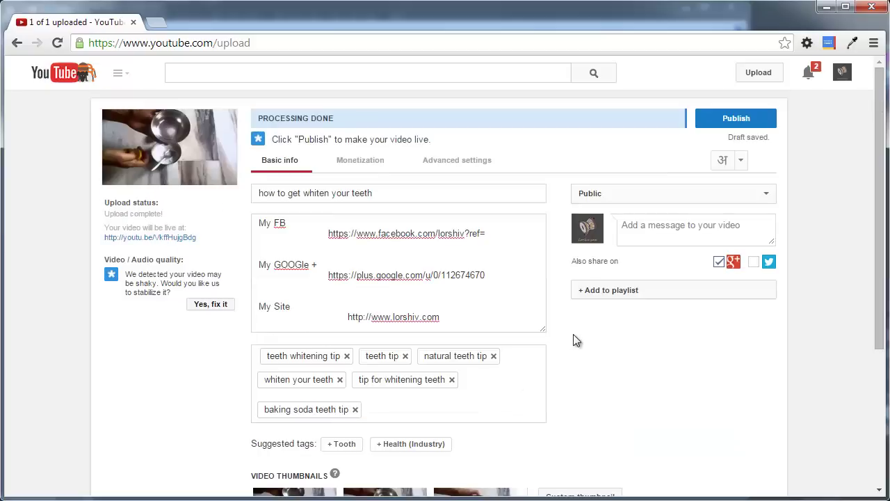
pyautogui.click(770, 195)
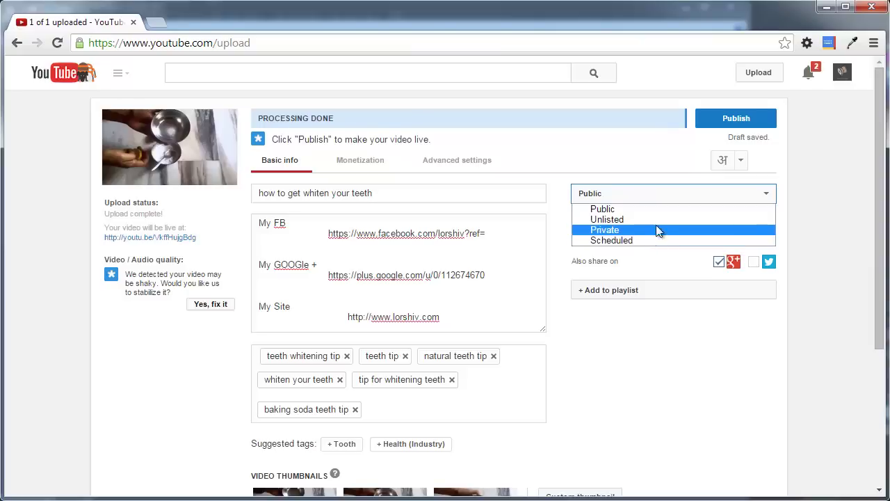
pyautogui.click(646, 208)
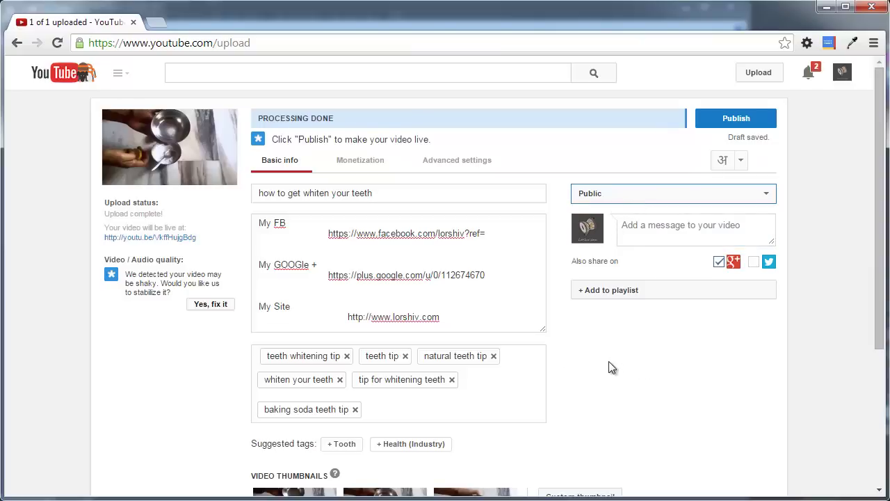
# Upload the image header_teeth from the teeth tip bake folder as the video's custom thumbnail
pyautogui.scroll(-2, 591, 351)
pyautogui.scroll(2, 528, 325)
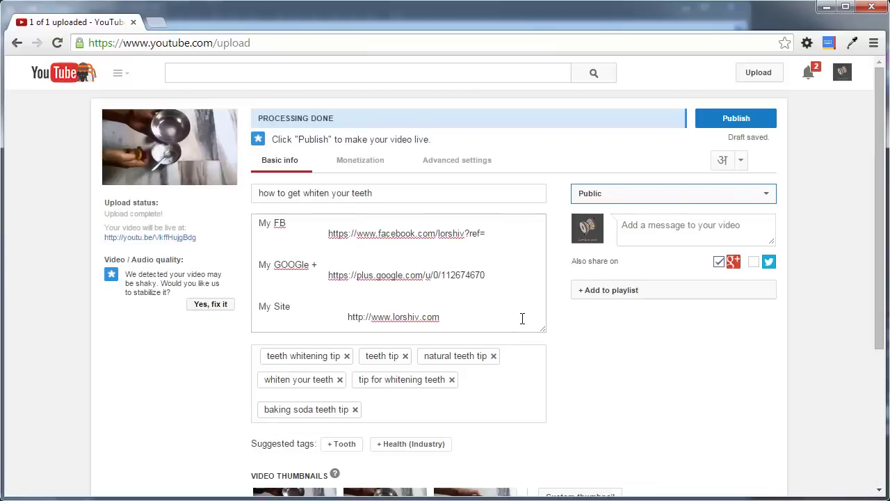
pyautogui.scroll(-2, 567, 327)
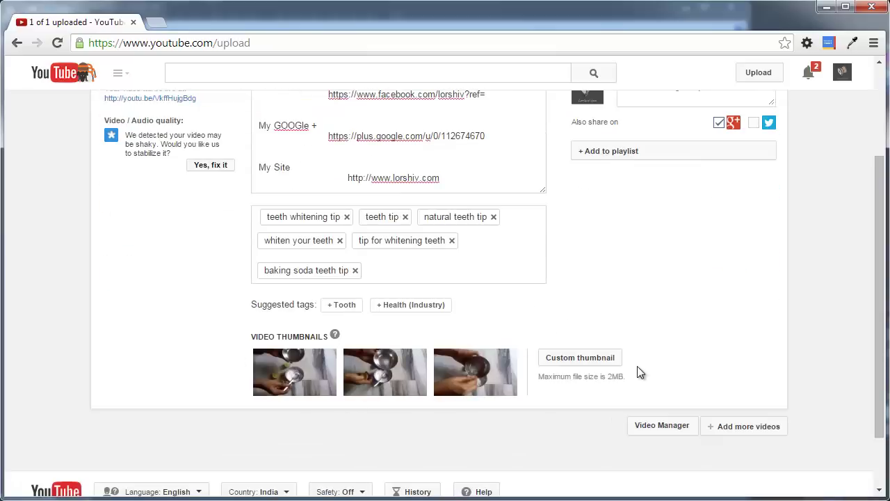
pyautogui.scroll(1, 690, 327)
pyautogui.scroll(-2, 674, 329)
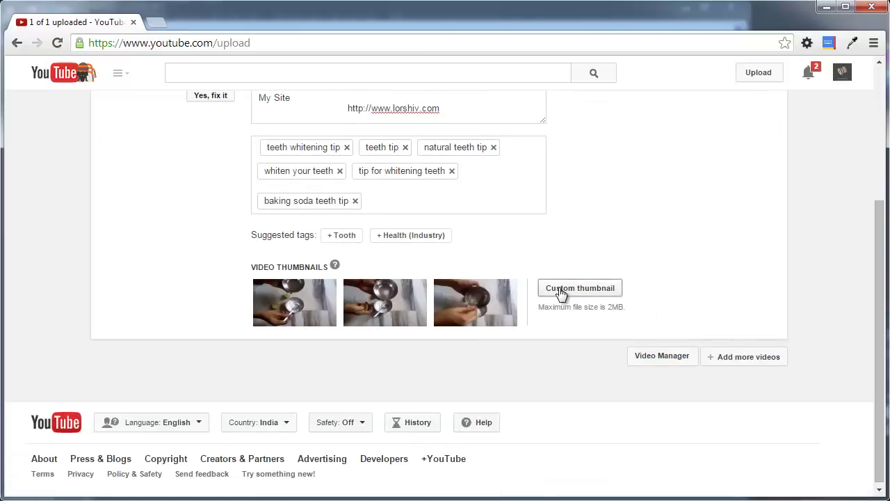
pyautogui.scroll(2, 622, 302)
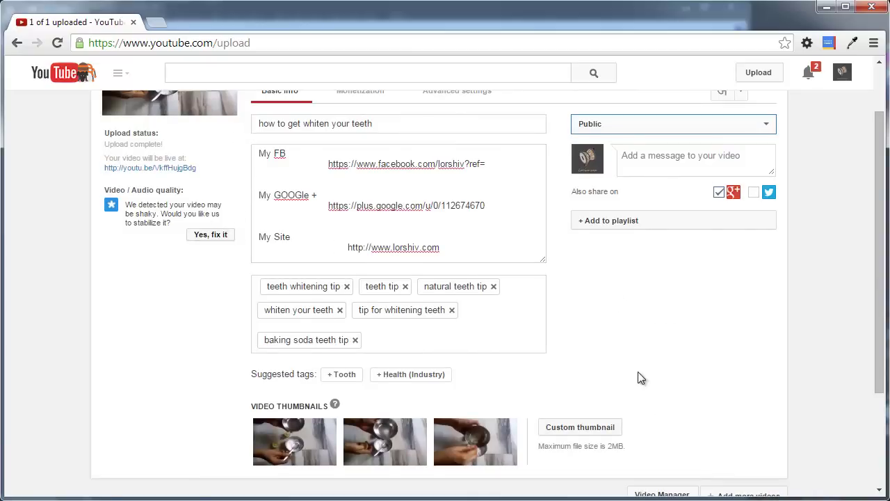
pyautogui.scroll(-2, 584, 346)
pyautogui.click(586, 289)
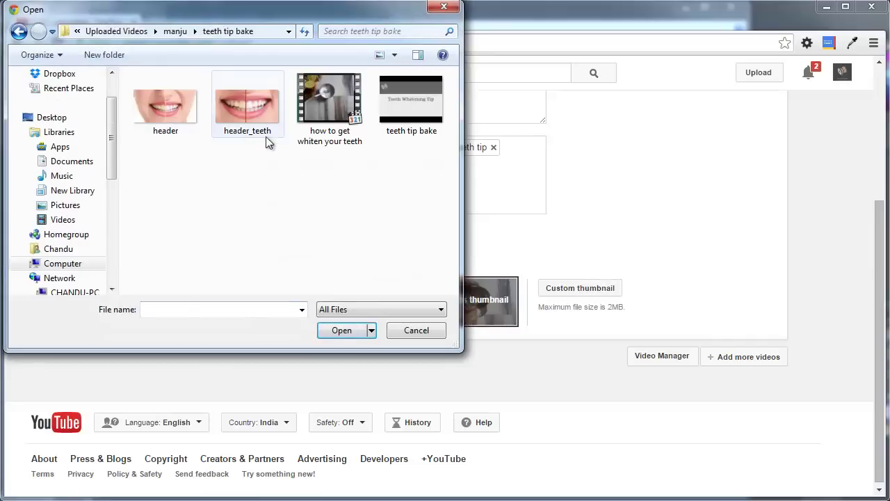
pyautogui.click(267, 139)
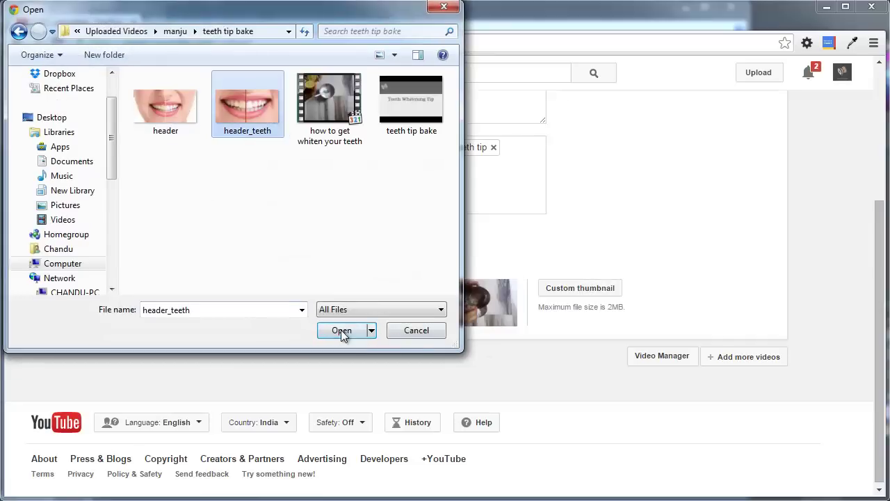
pyautogui.click(341, 330)
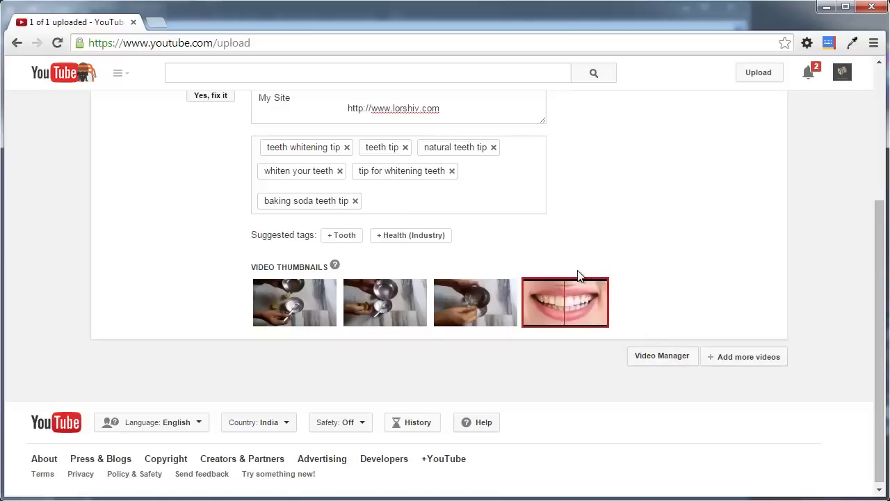
# Turn on Monetize with Ads in the video's monetization settings
pyautogui.moveTo(608, 314)
pyautogui.scroll(3, 567, 362)
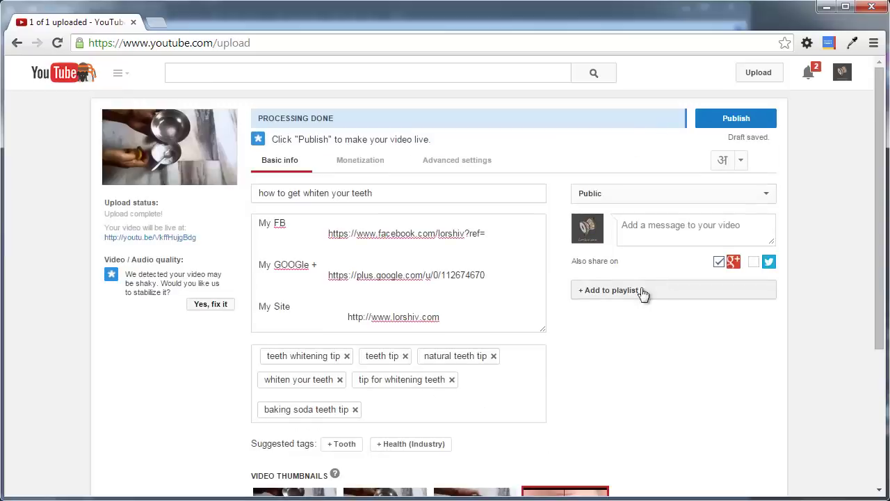
pyautogui.click(372, 165)
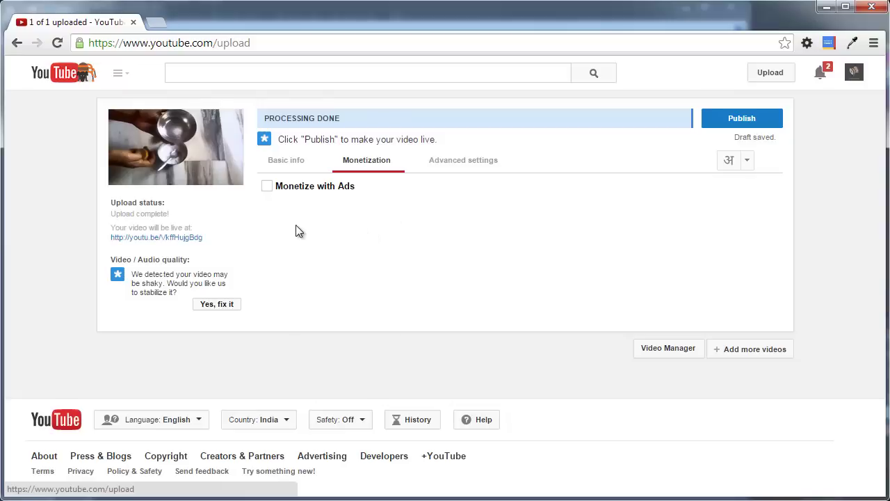
pyautogui.click(269, 190)
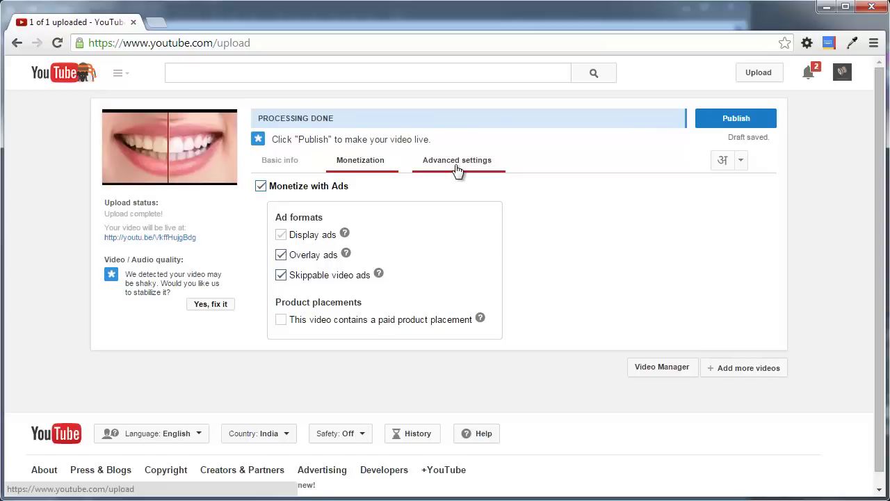
# Set the recording date to December 12, 2014 in the video's advanced settings
pyautogui.moveTo(465, 171)
pyautogui.mouseDown()
pyautogui.moveTo(513, 199)
pyautogui.moveTo(461, 175)
pyautogui.mouseUp()
pyautogui.click(461, 162)
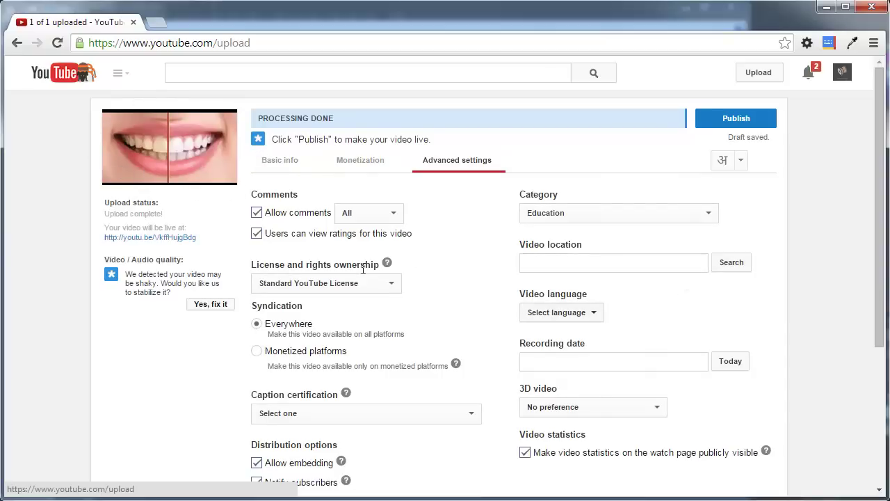
pyautogui.scroll(-1, 588, 235)
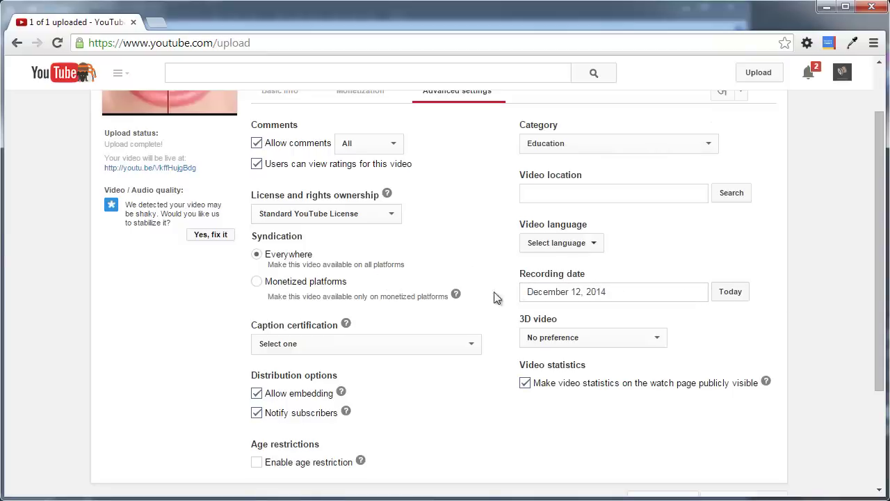
pyautogui.scroll(-2, 536, 316)
pyautogui.scroll(3, 494, 288)
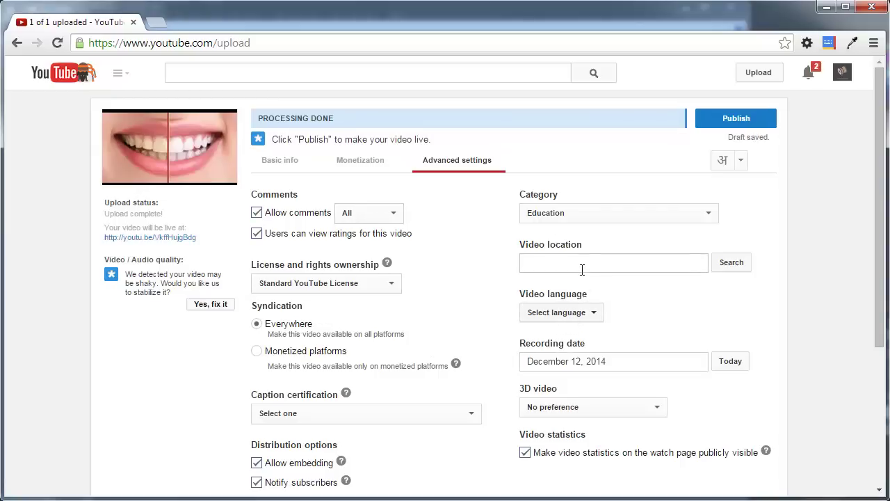
# Publish the video and open its published link for playback, skipping the advertisement
pyautogui.click(736, 120)
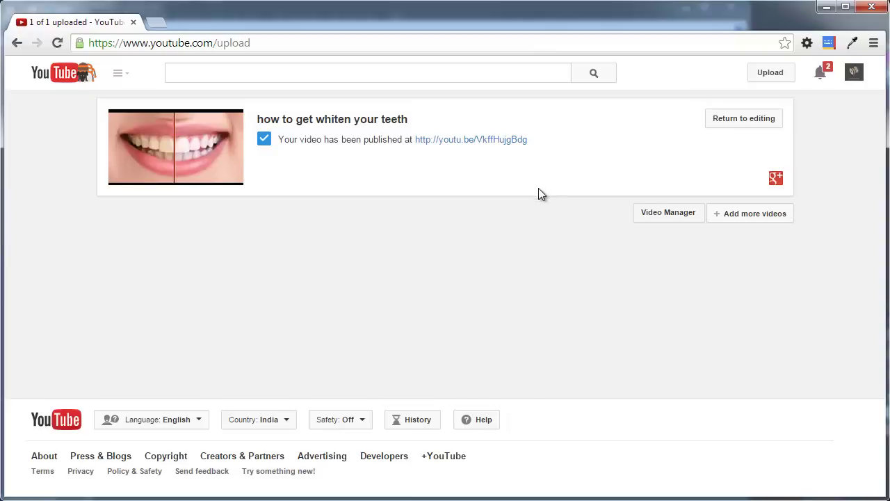
pyautogui.click(494, 141)
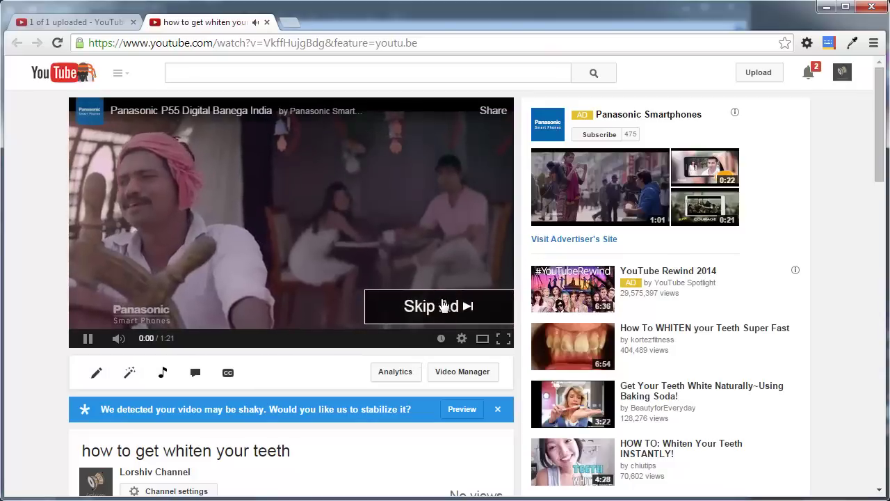
pyautogui.click(443, 308)
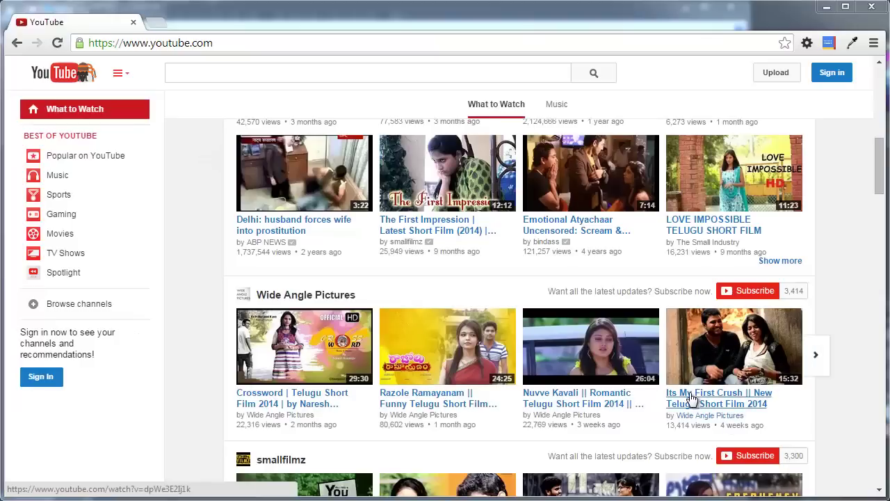
# Sign in to YouTube with the channel's Google account, entering the account password
pyautogui.click(835, 78)
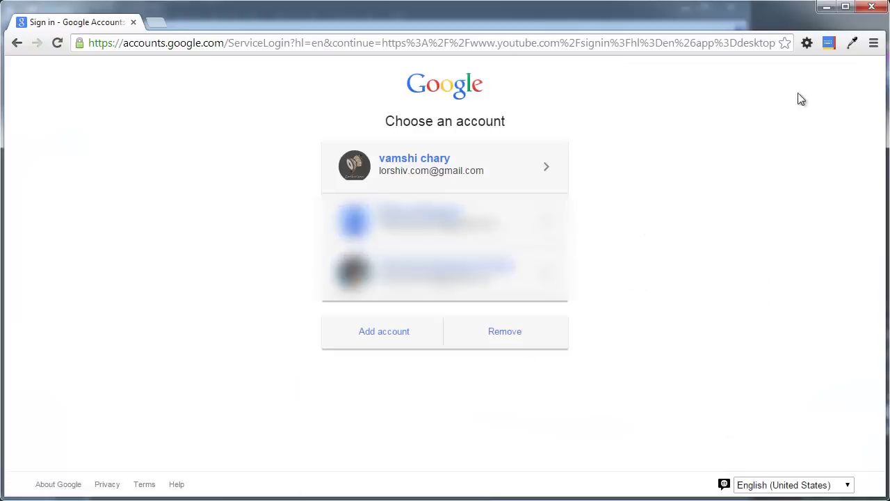
pyautogui.click(449, 169)
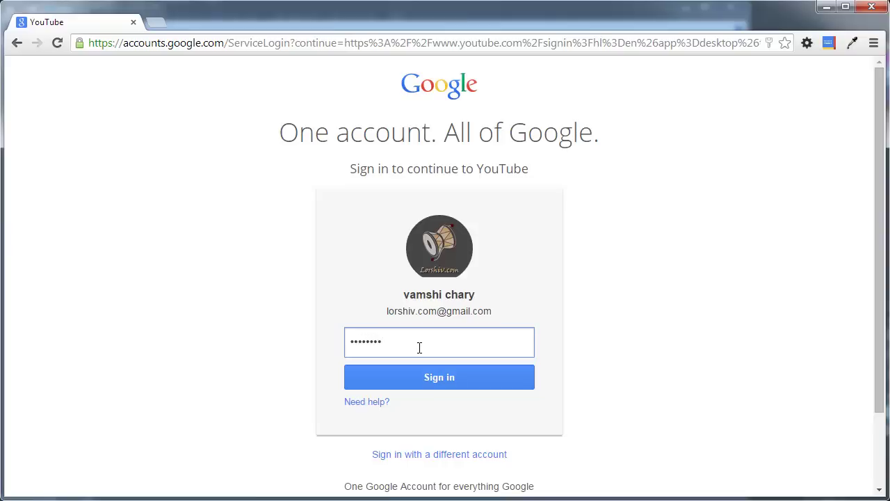
pyautogui.press('Return')
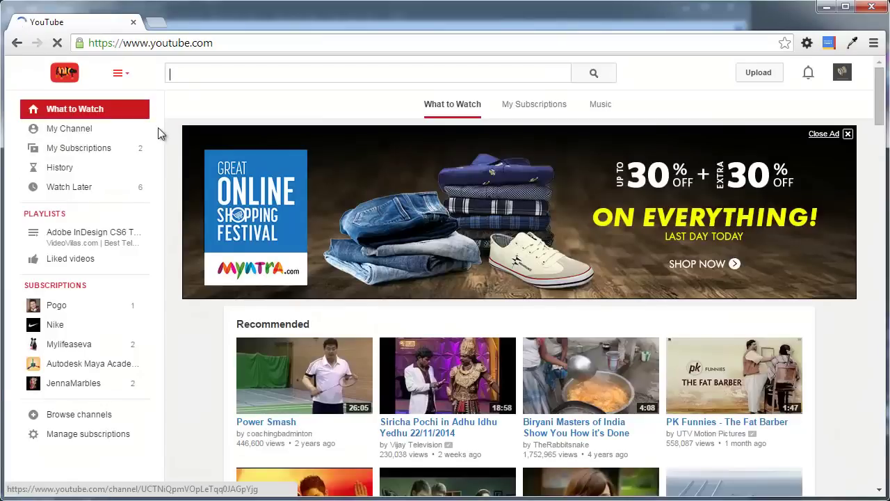
# Open the Videos page of My Channel and look through the uploaded videos
pyautogui.click(230, 72)
pyautogui.click(131, 78)
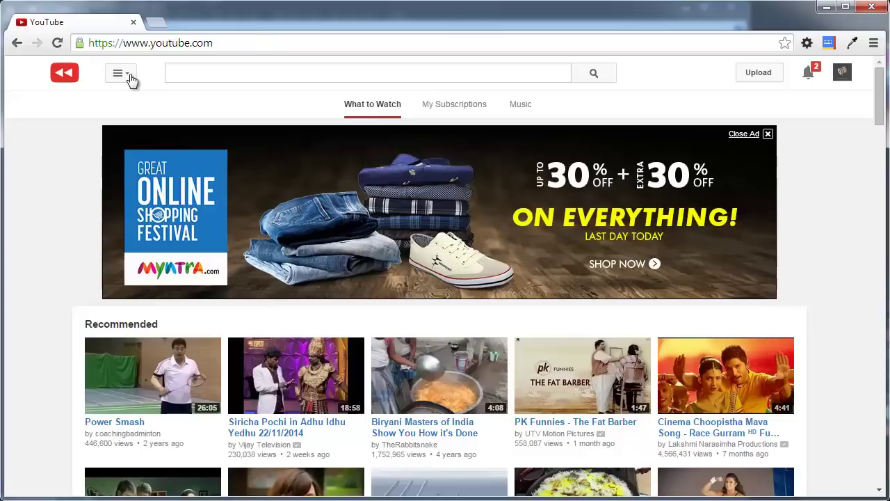
pyautogui.click(131, 80)
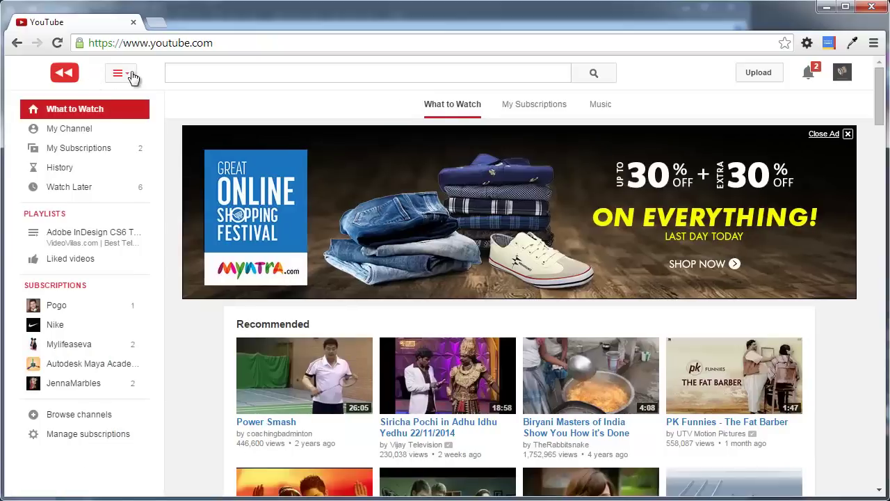
pyautogui.click(75, 131)
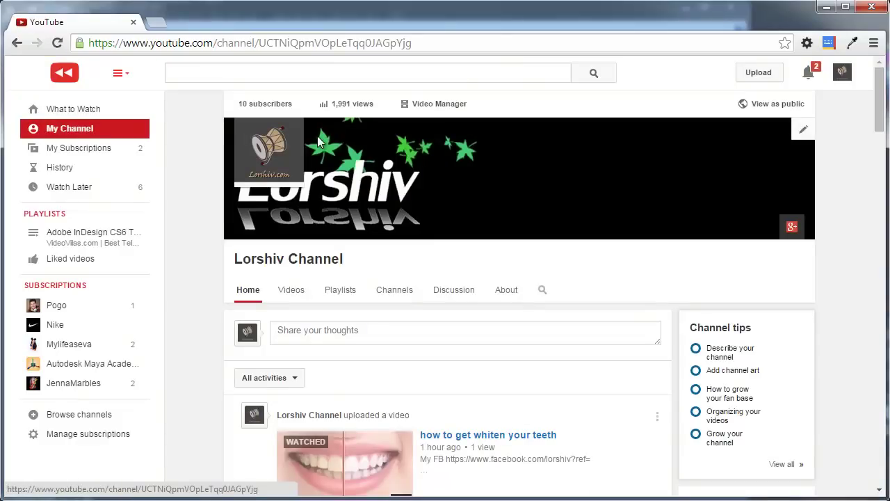
pyautogui.click(289, 292)
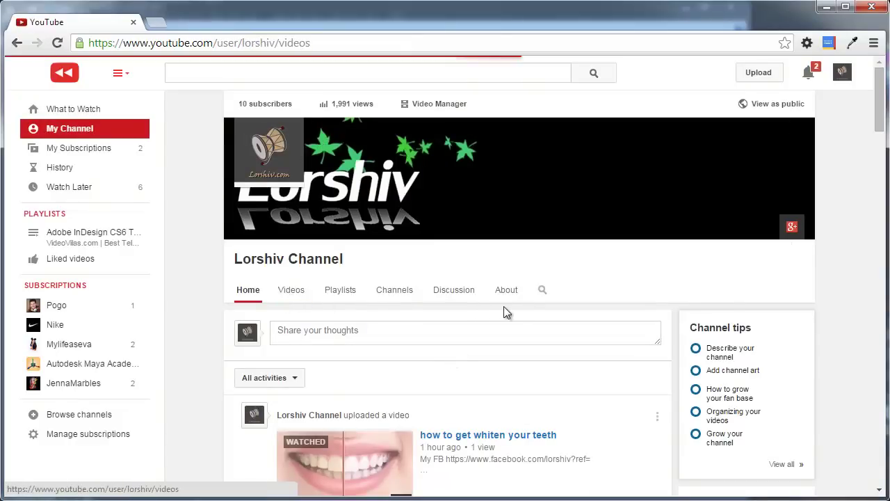
pyautogui.scroll(-2, 501, 275)
pyautogui.scroll(2, 410, 277)
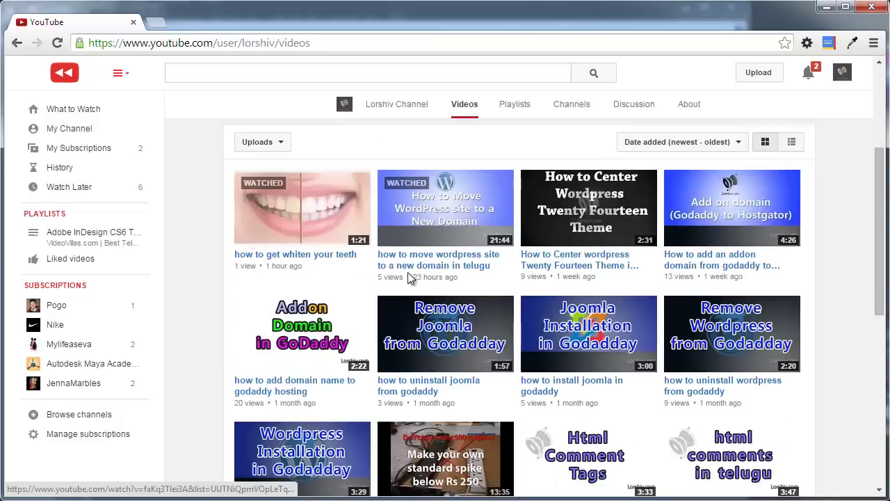
pyautogui.scroll(3, 403, 280)
pyautogui.scroll(-7, 424, 278)
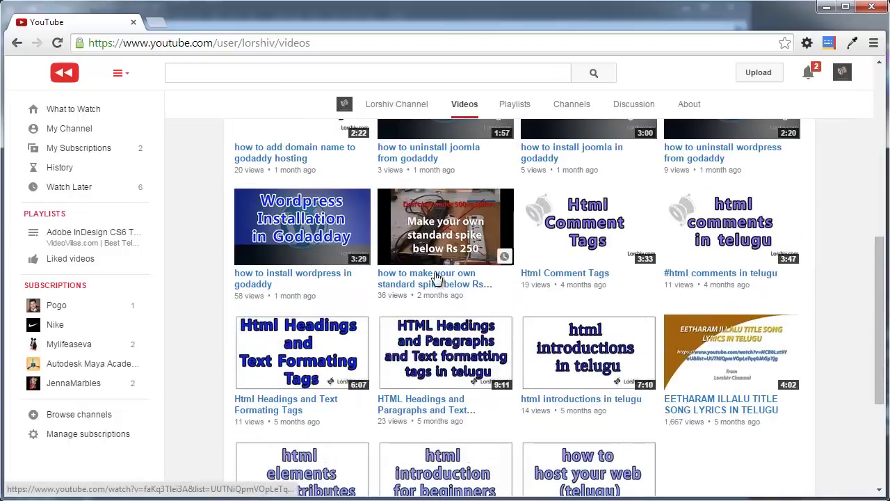
pyautogui.scroll(2, 436, 277)
pyautogui.scroll(2, 425, 254)
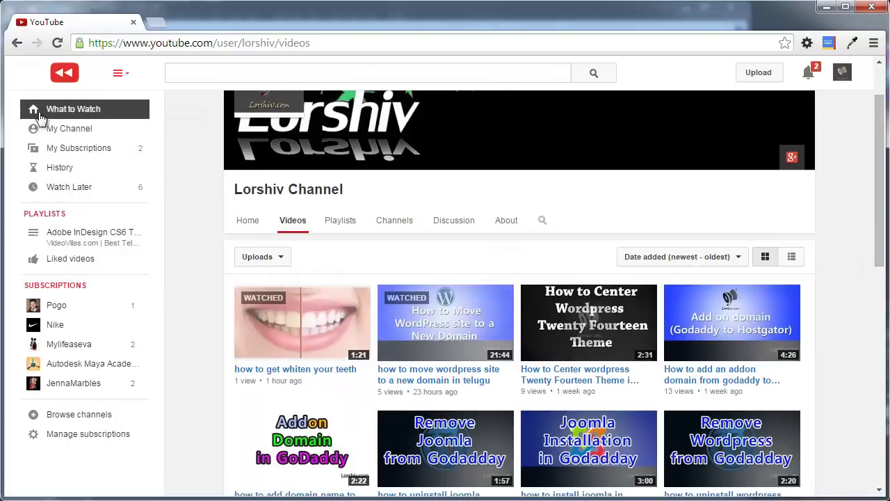
# Go to the channel's Video Manager and open Info and Settings for the video "how to get whiten your teeth"
pyautogui.click(70, 128)
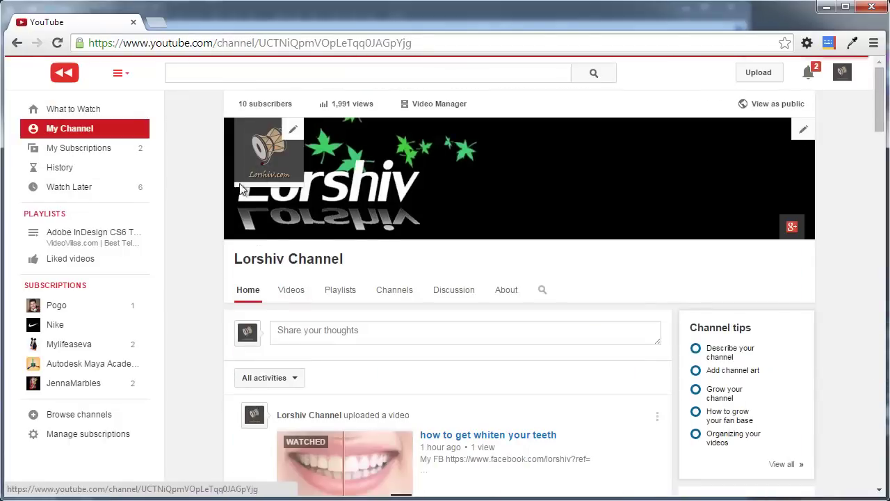
pyautogui.click(439, 106)
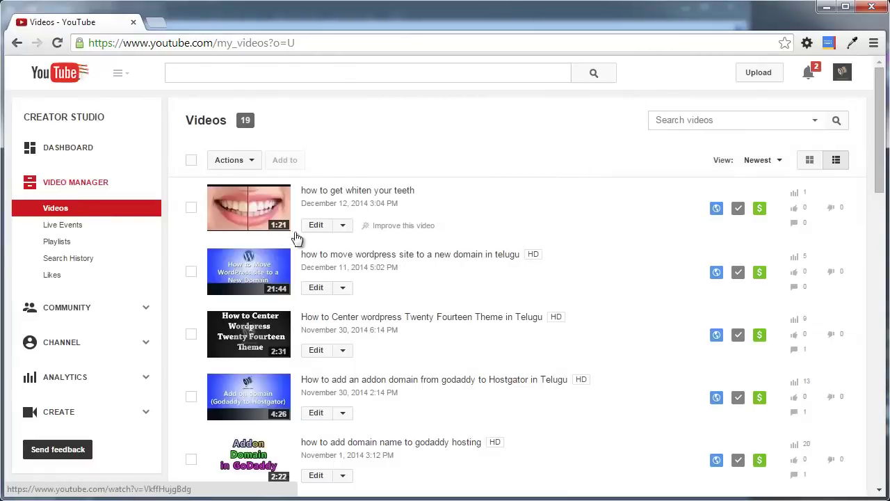
pyautogui.click(343, 228)
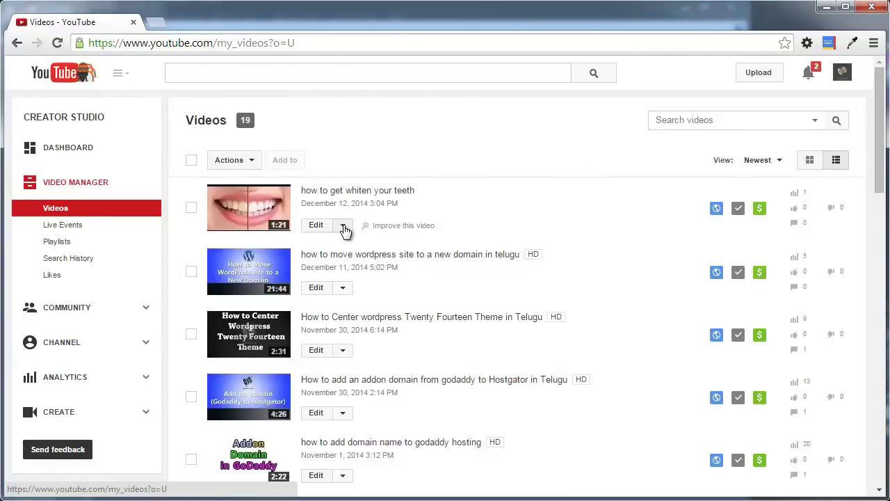
pyautogui.click(343, 228)
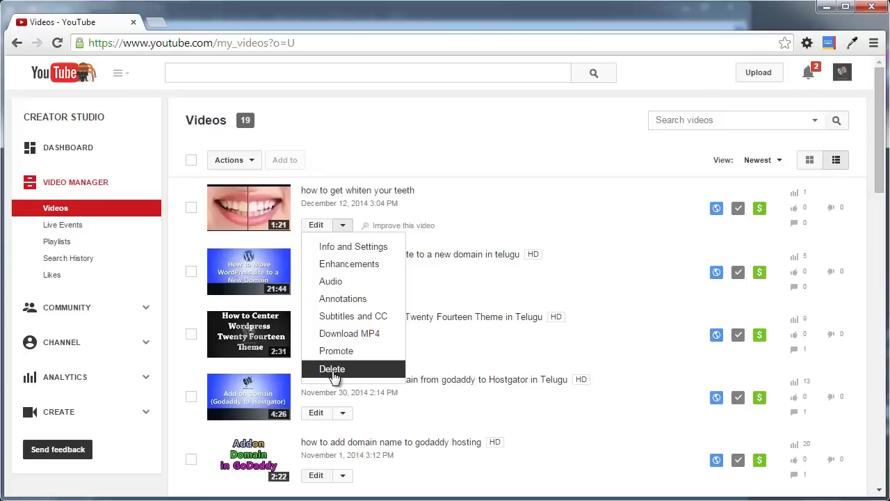
pyautogui.click(356, 247)
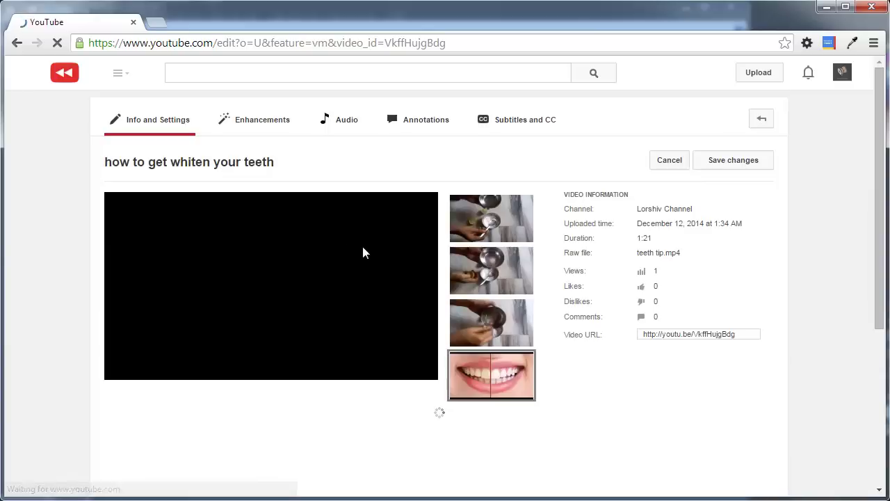
# Examine the video's editable title, full description and privacy options in its basic info
pyautogui.scroll(-2, 258, 303)
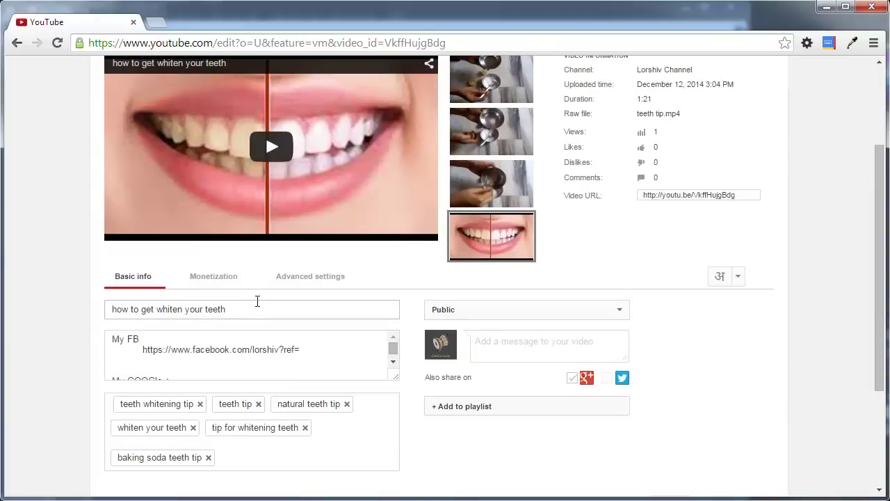
pyautogui.click(284, 312)
pyautogui.moveTo(280, 309); pyautogui.dragTo(63, 313)
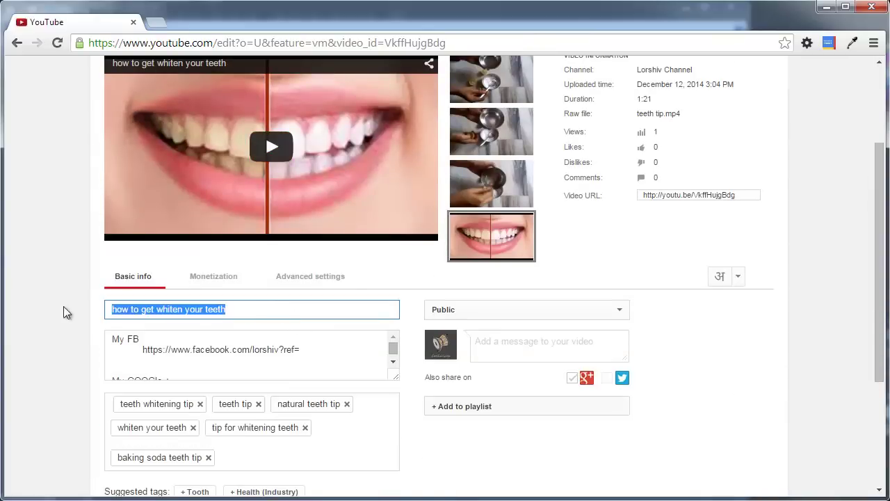
pyautogui.scroll(-2, 107, 303)
pyautogui.moveTo(396, 238); pyautogui.dragTo(394, 313)
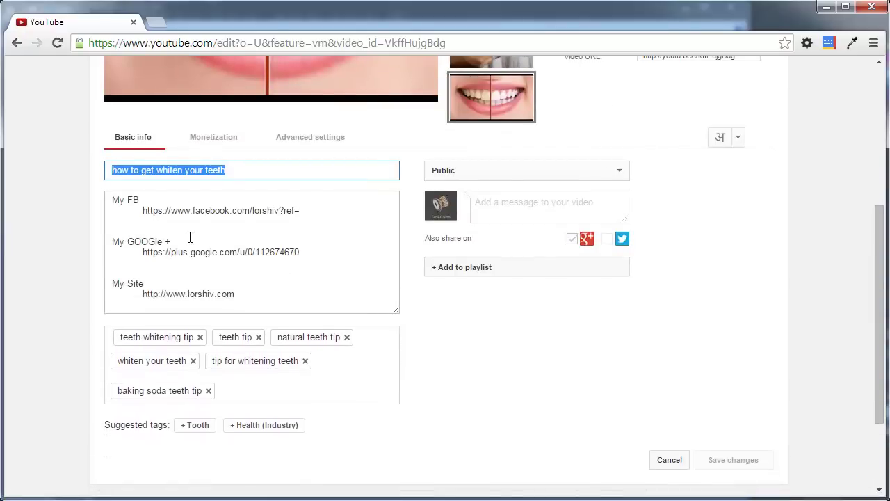
pyautogui.click(617, 174)
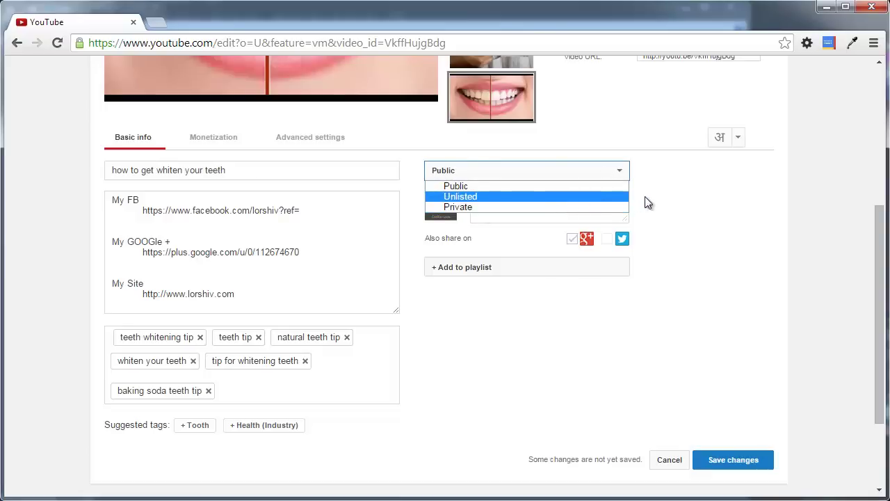
pyautogui.click(760, 235)
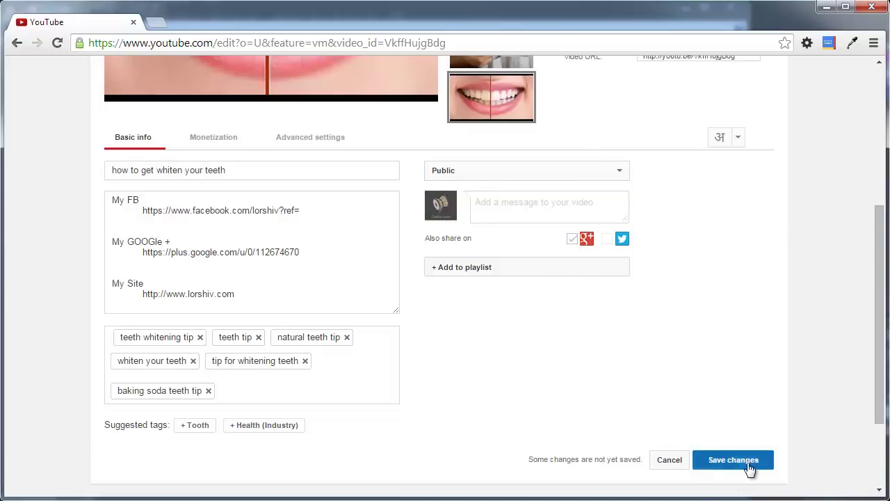
pyautogui.scroll(3, 695, 368)
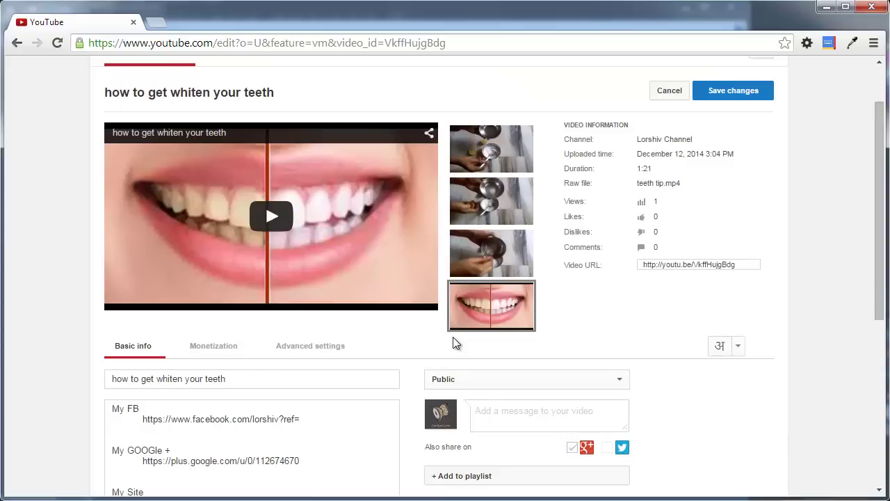